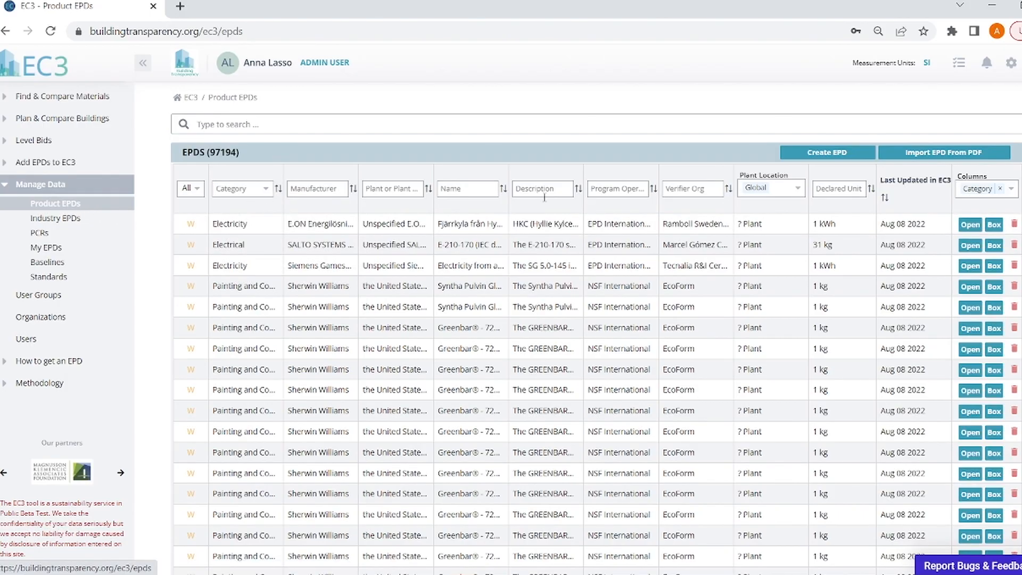
- Filter product EPDs to program operator 'nsf', then open My EPDs showing 97154 editable EPDs
{"action": "left_click", "coordinate": [595, 190]}
{"action": "type", "text": "nsf"}
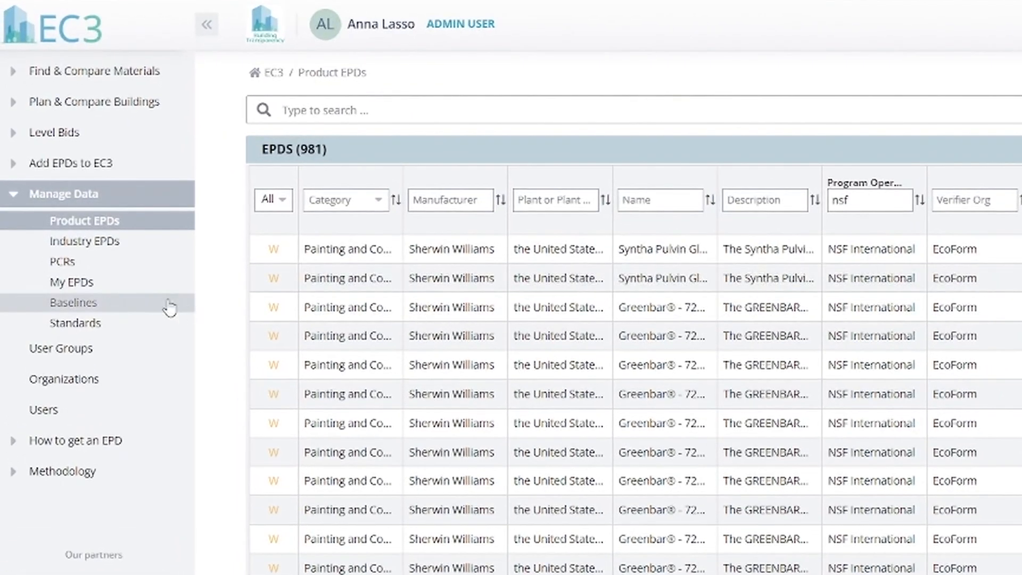
{"action": "left_click", "coordinate": [91, 287]}
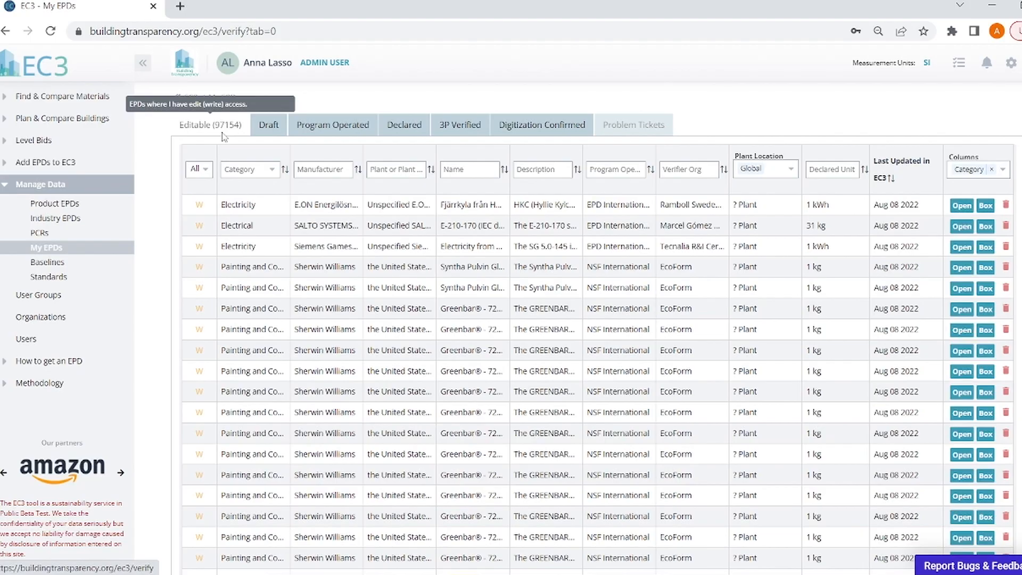
{"action": "left_click", "coordinate": [272, 128]}
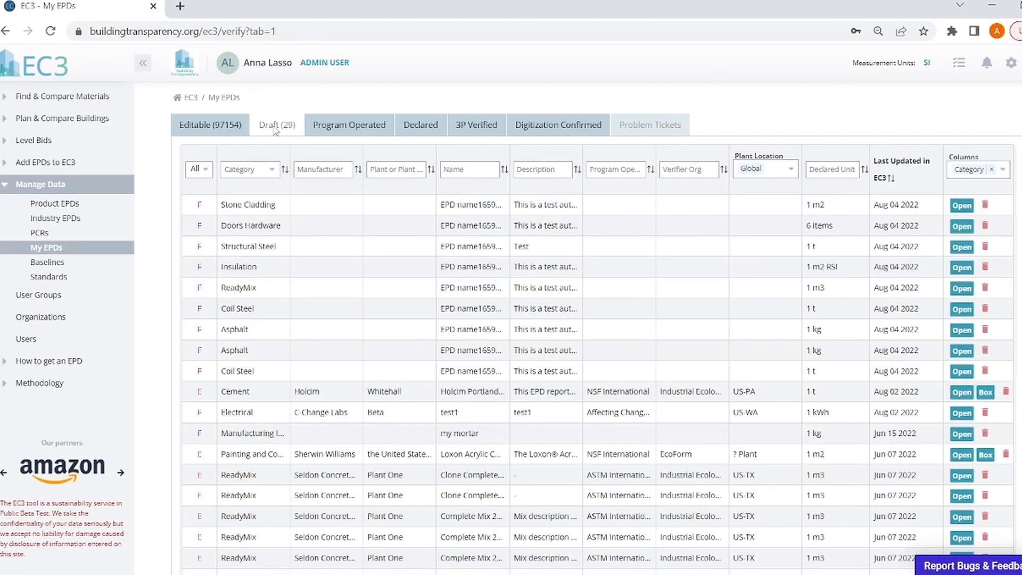
{"action": "left_click", "coordinate": [356, 129]}
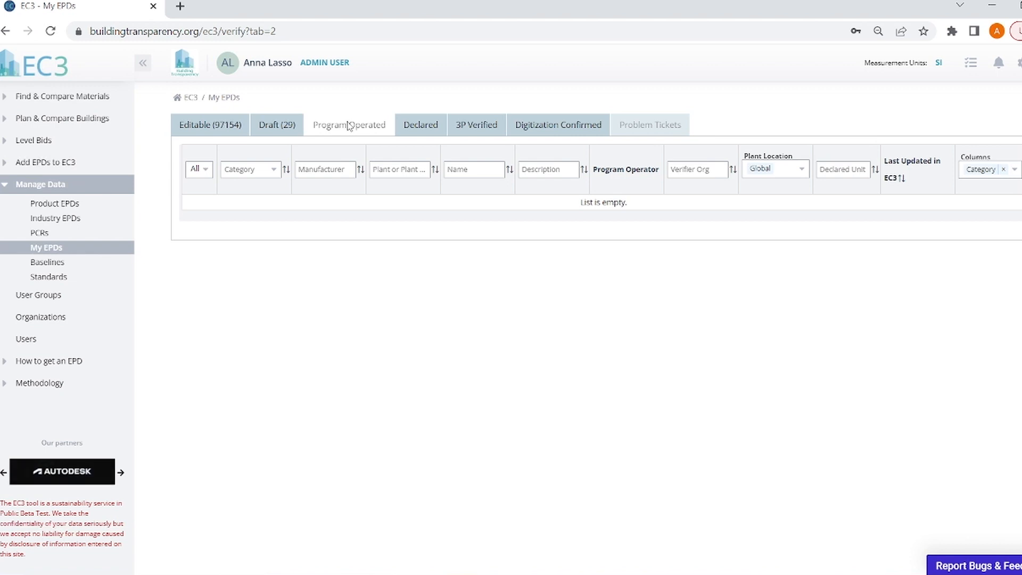
{"action": "left_click", "coordinate": [477, 126]}
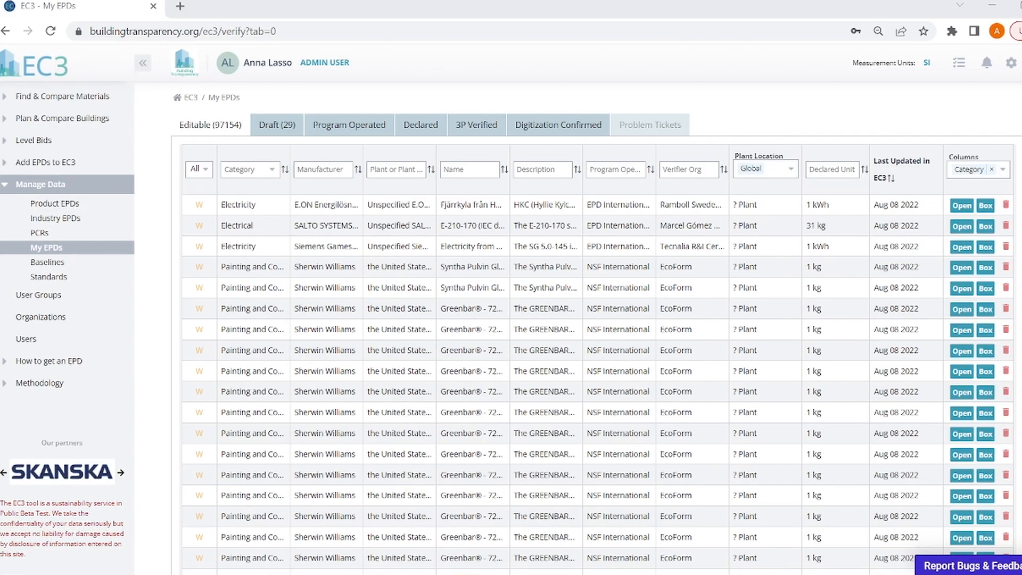
- Open the Syntha Pulvin Gloss - 57715.90 EPD from the editable list in a new tab
{"action": "mouse_move", "coordinate": [205, 208]}
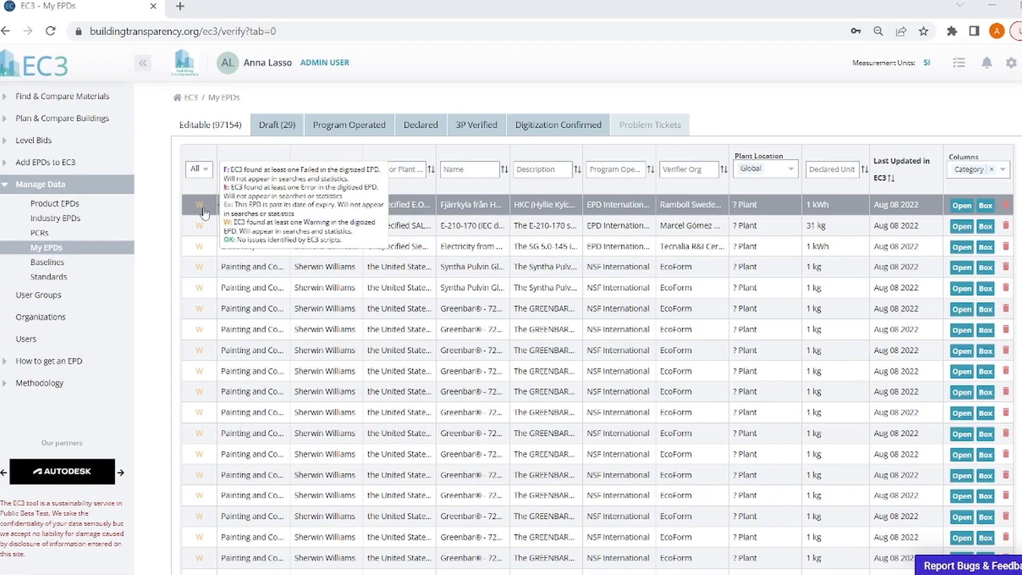
{"action": "left_click", "coordinate": [970, 271]}
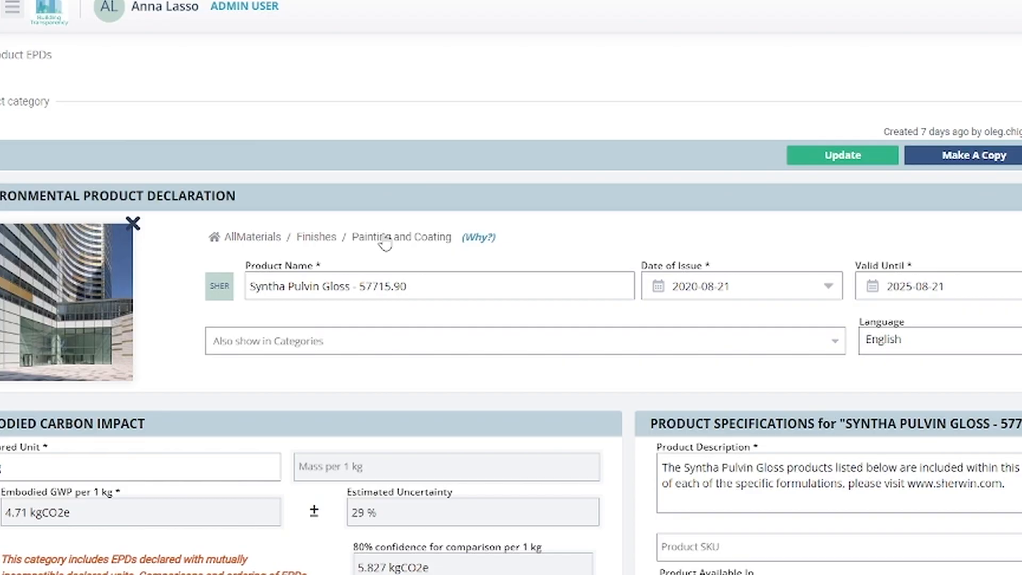
- Set the Syntha Pulvin Gloss EPD's category to Finishes / Painting and Coating
{"action": "left_click", "coordinate": [250, 240]}
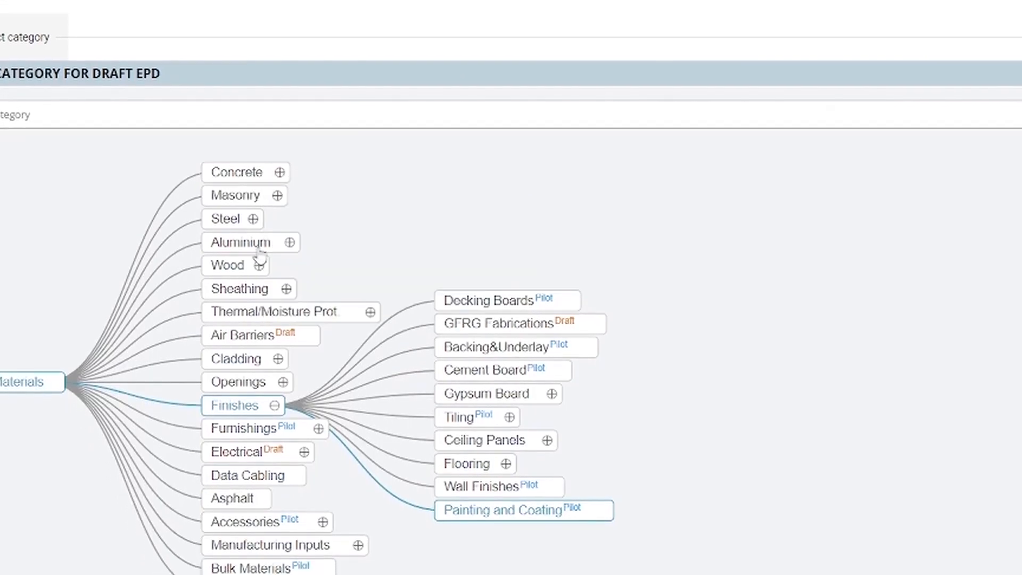
{"action": "left_click", "coordinate": [250, 405]}
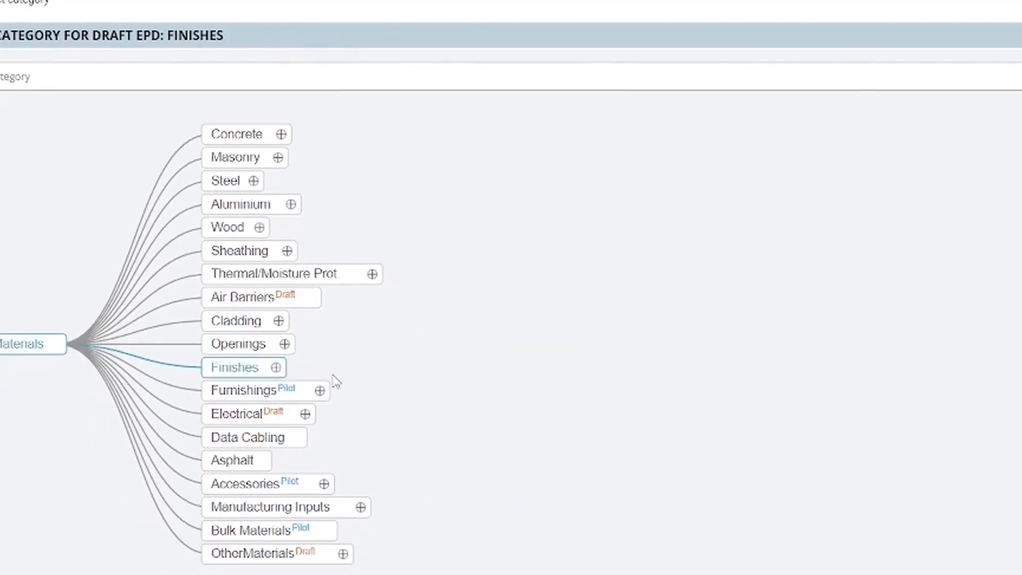
{"action": "left_click", "coordinate": [275, 367]}
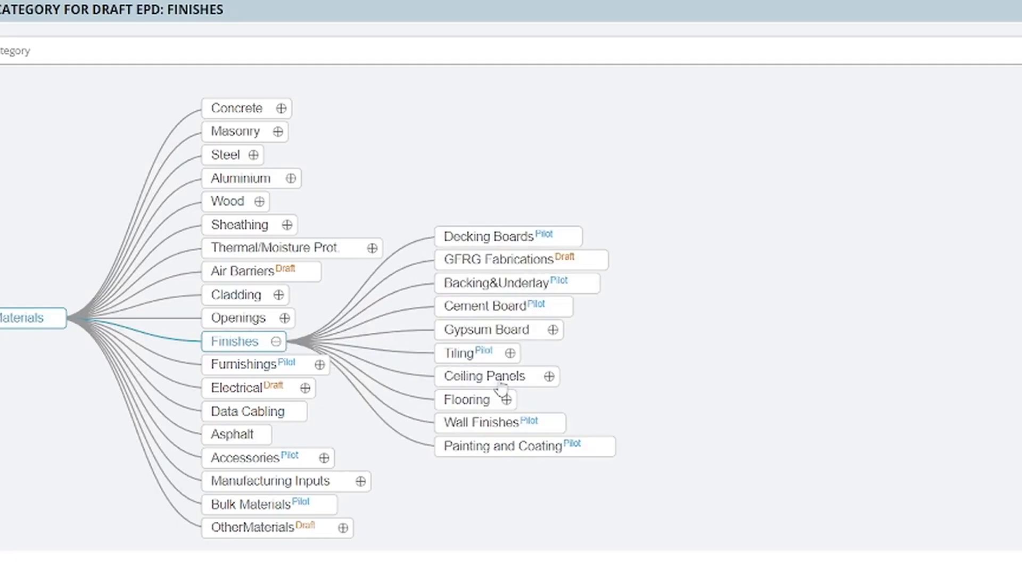
{"action": "left_click", "coordinate": [519, 449]}
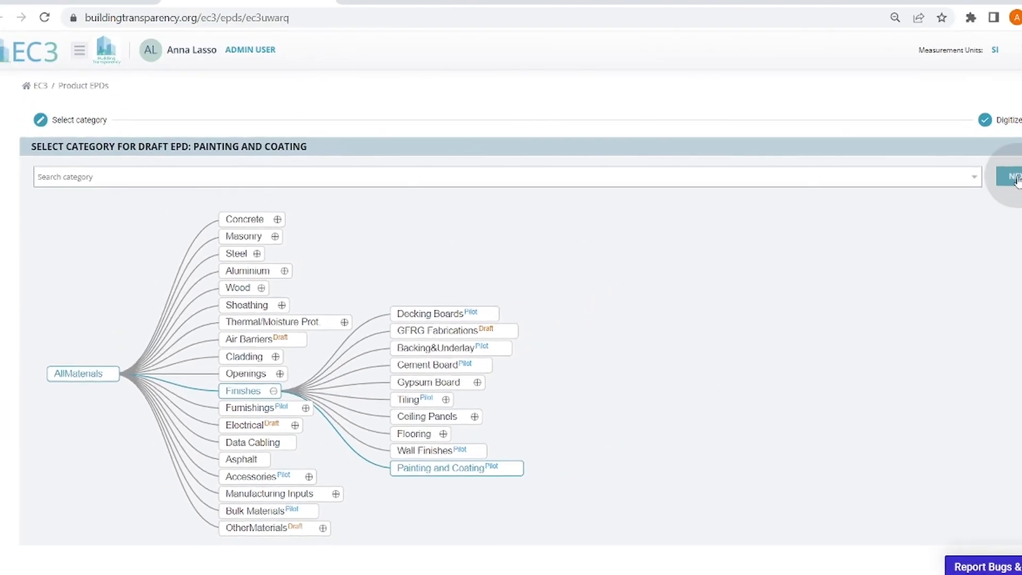
- Save the Syntha Pulvin Gloss EPD form with UPDATE and return to the EC3 welcome page
{"action": "left_click", "coordinate": [1014, 177]}
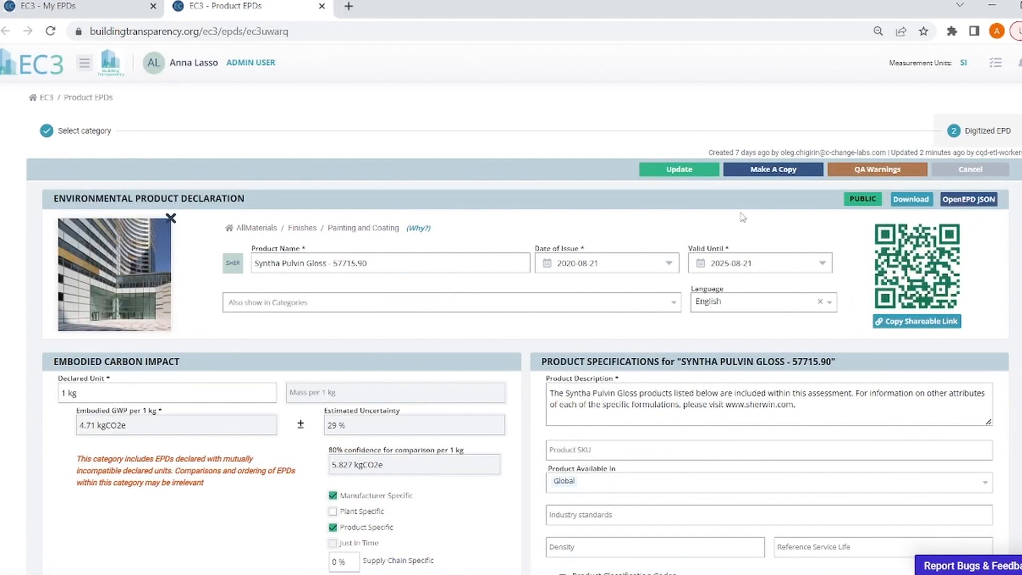
{"action": "scroll", "coordinate": [737, 221], "scroll_direction": "down", "scroll_amount": 12}
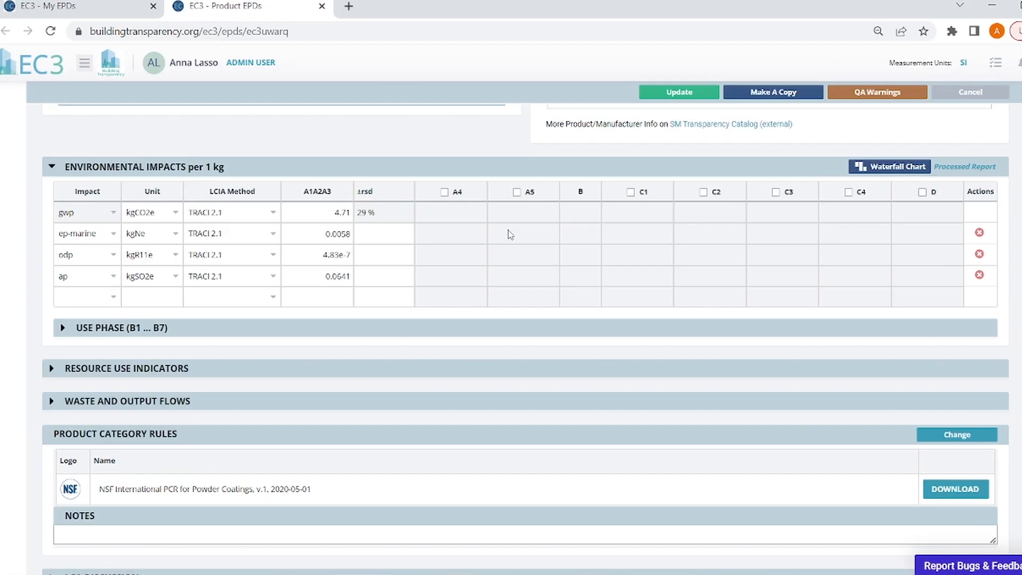
{"action": "scroll", "coordinate": [512, 242], "scroll_direction": "down", "scroll_amount": 7}
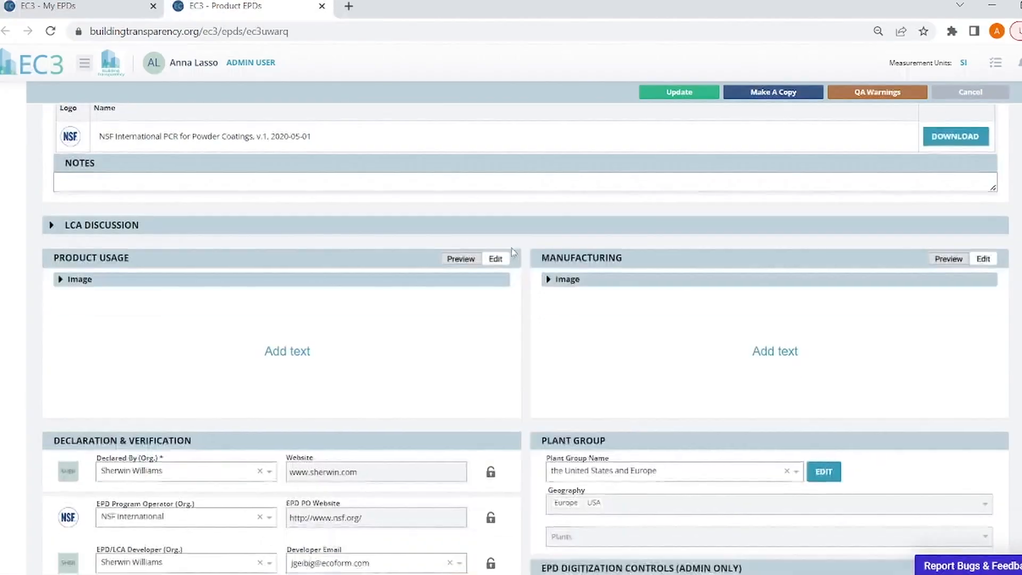
{"action": "scroll", "coordinate": [513, 252], "scroll_direction": "down", "scroll_amount": 7}
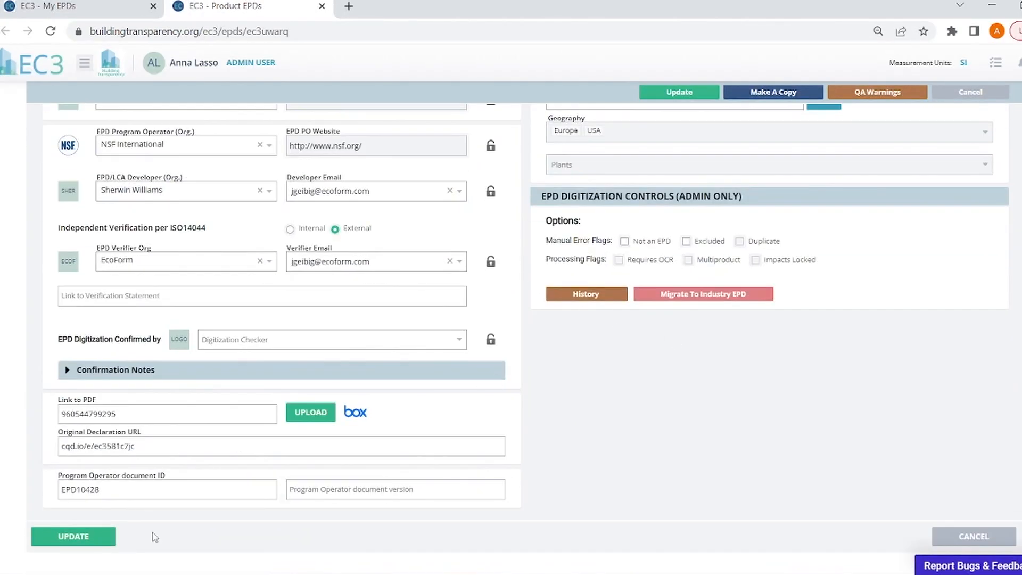
{"action": "left_click", "coordinate": [95, 539]}
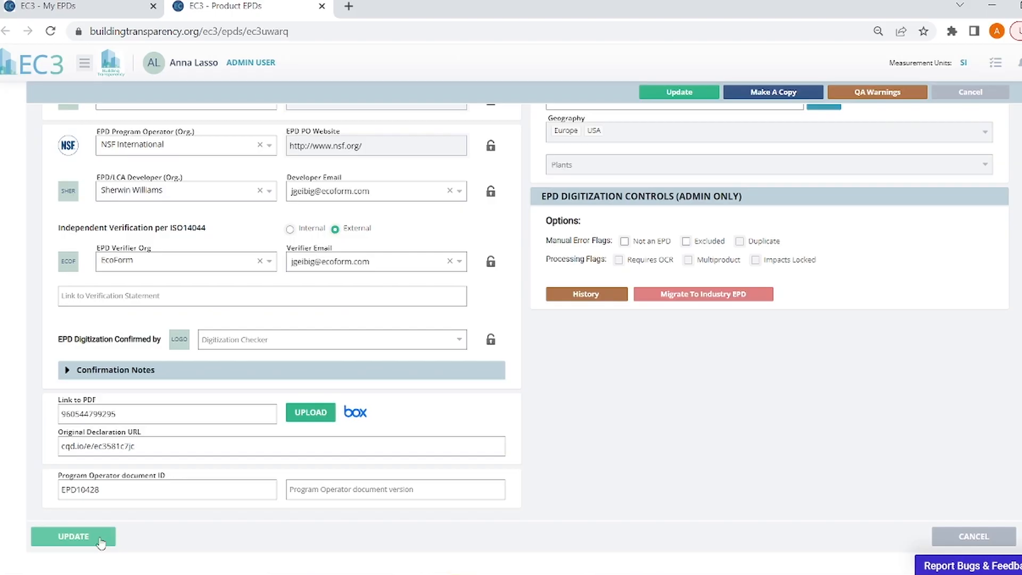
{"action": "left_click", "coordinate": [102, 540]}
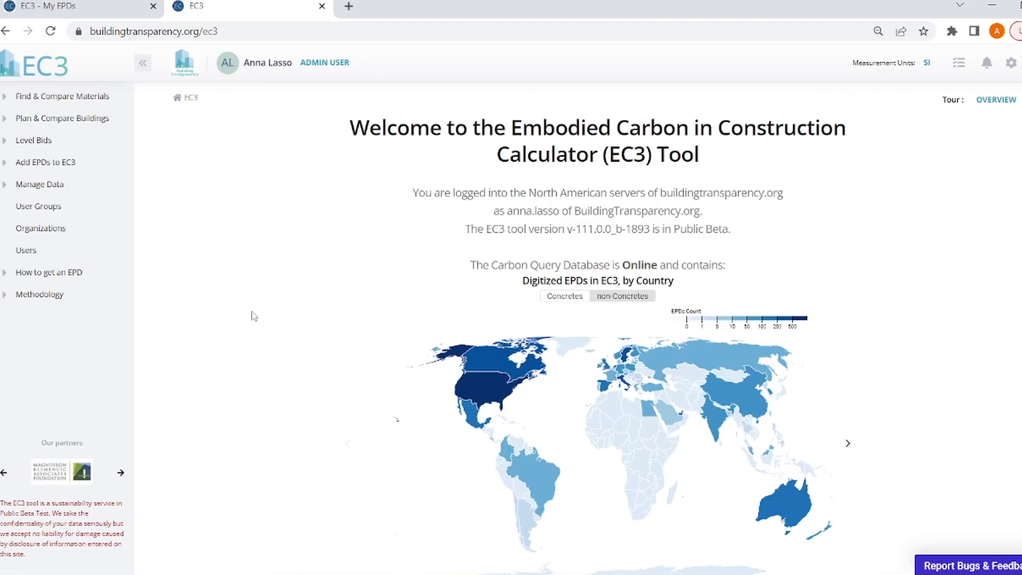
- Go to Add EPDs to EC3 › Import EPD from PDF, with 0 of 25 uploads used
{"action": "left_click", "coordinate": [59, 162]}
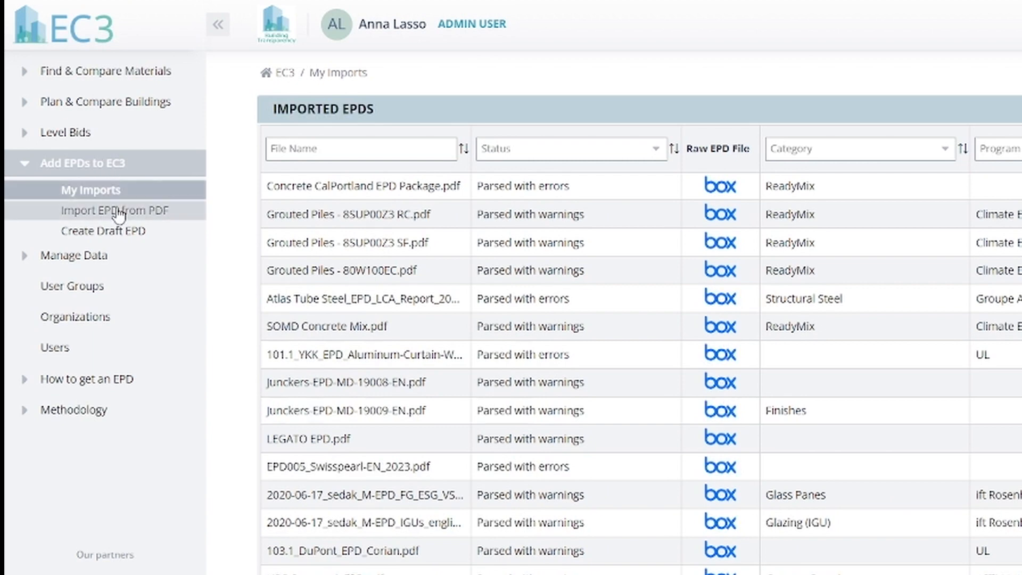
{"action": "left_click", "coordinate": [118, 213]}
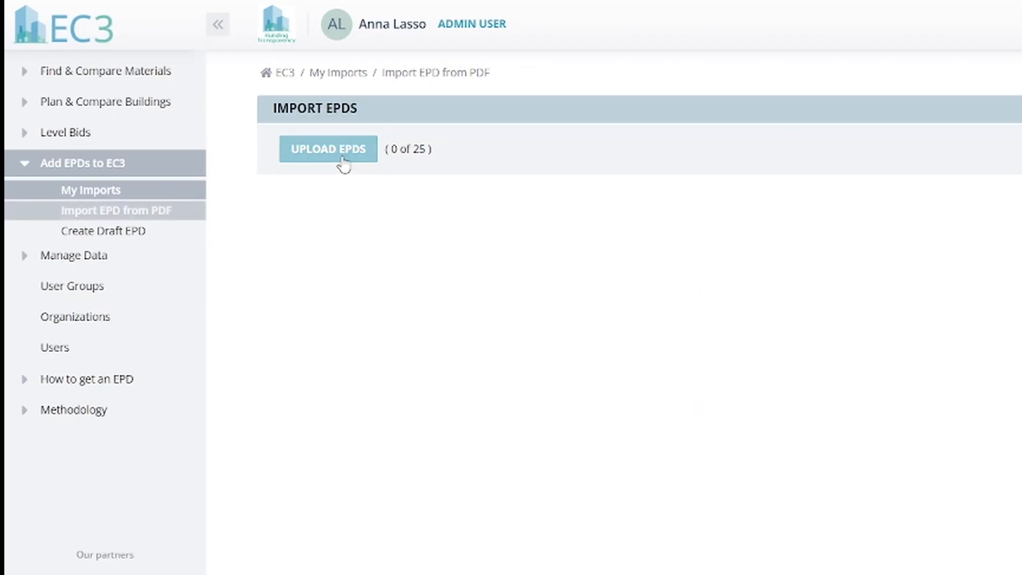
{"action": "left_click", "coordinate": [343, 158]}
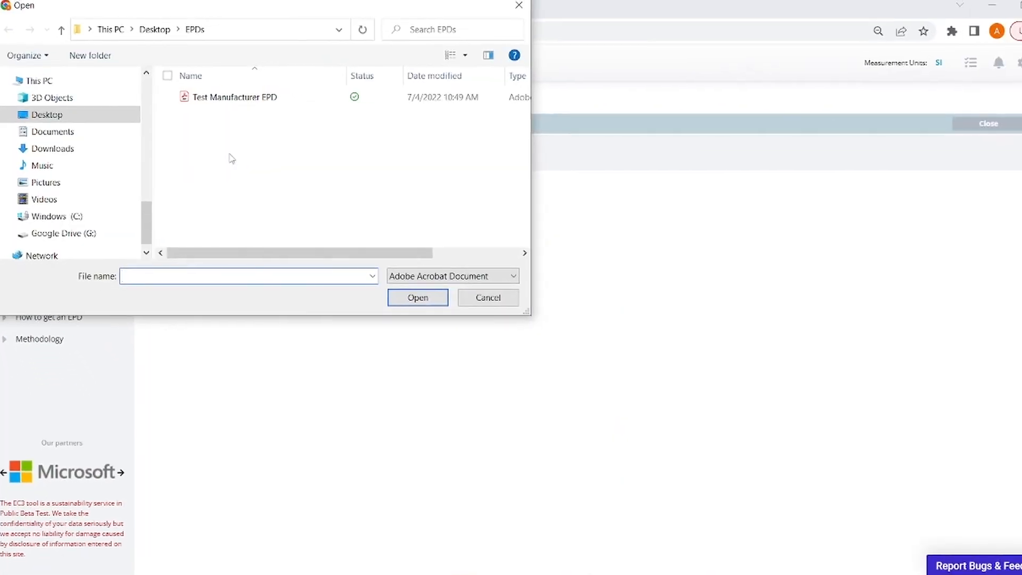
{"action": "left_click", "coordinate": [221, 99]}
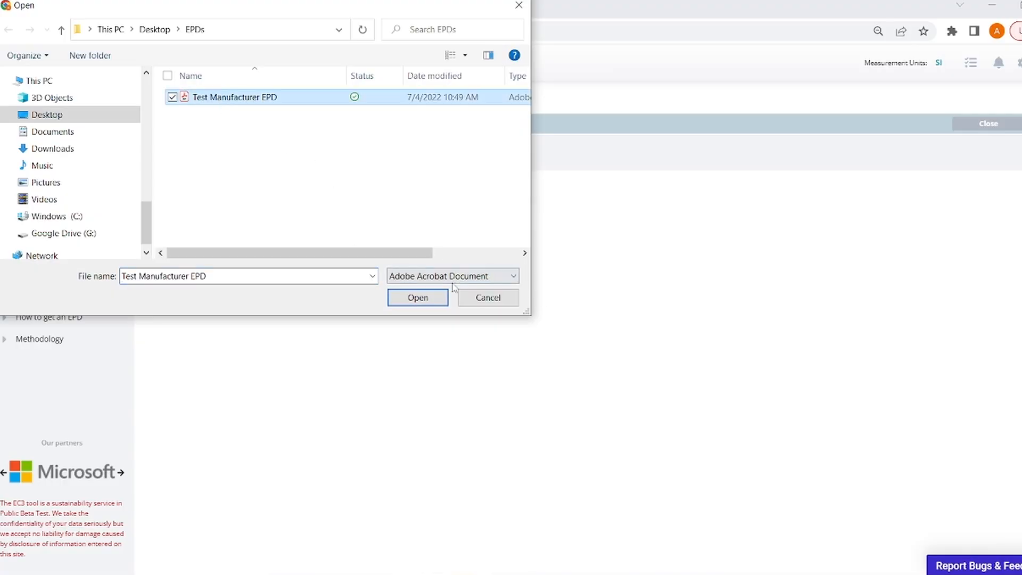
{"action": "left_click", "coordinate": [417, 297]}
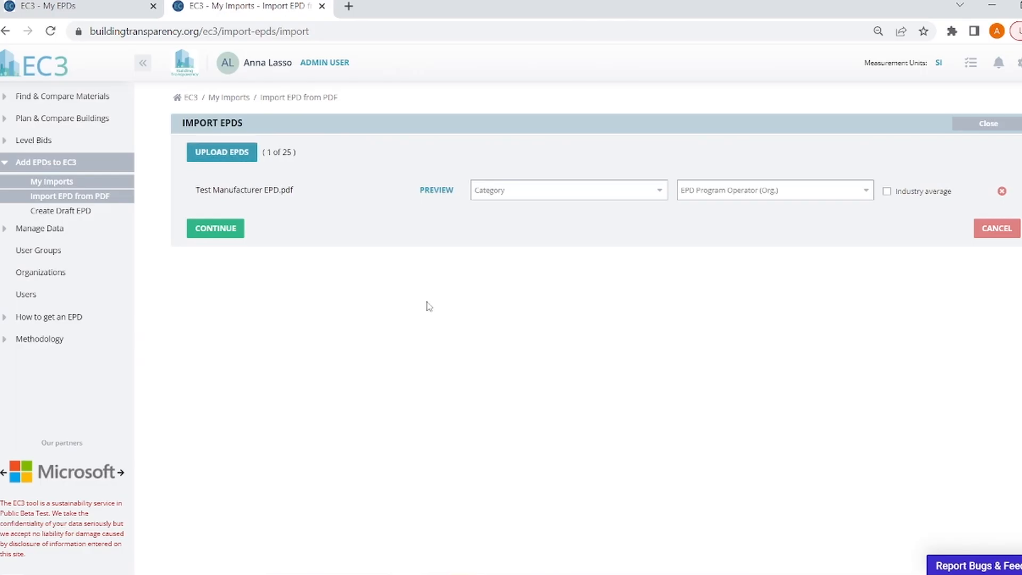
{"action": "left_click", "coordinate": [661, 192]}
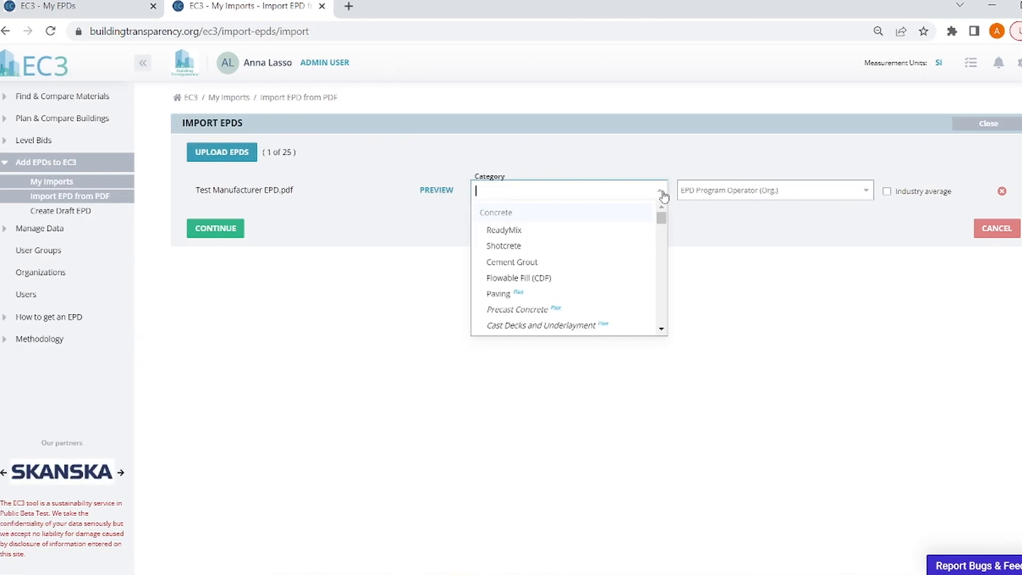
{"action": "left_click", "coordinate": [661, 193]}
{"action": "left_click", "coordinate": [662, 193]}
{"action": "left_click", "coordinate": [662, 193]}
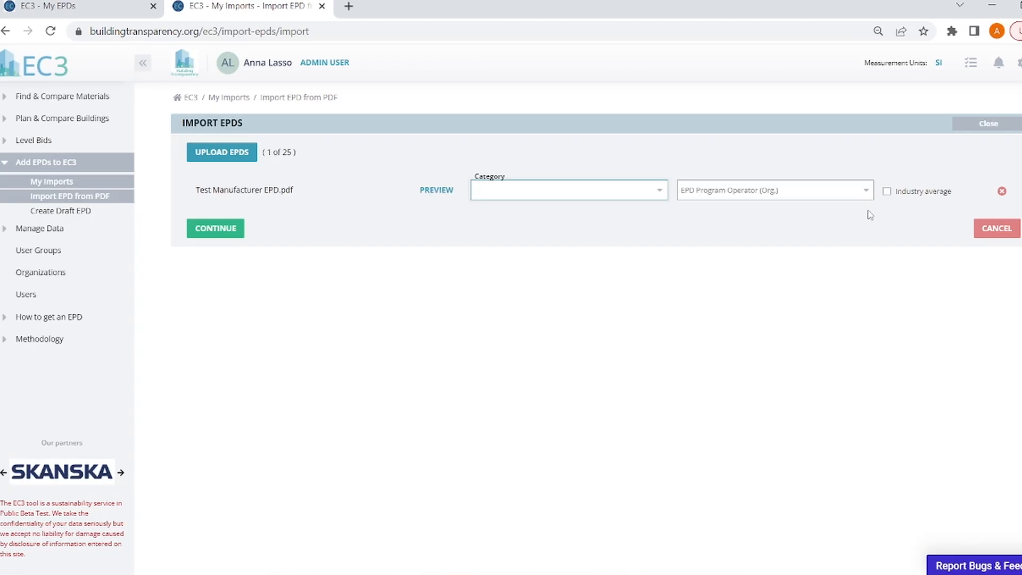
{"action": "left_click", "coordinate": [871, 192]}
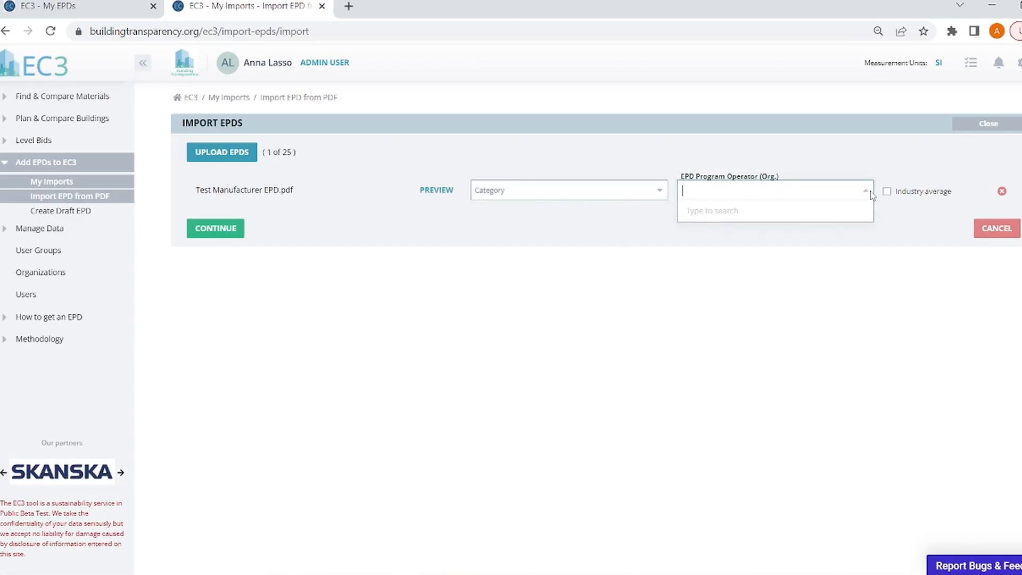
{"action": "left_click", "coordinate": [871, 193]}
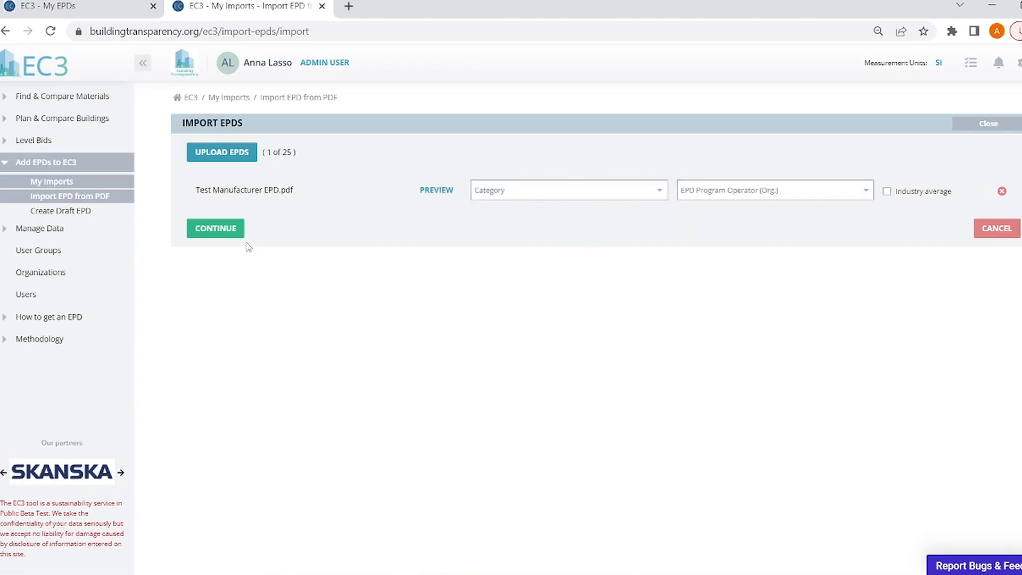
- Submit the Test Manufacturer EPD PDF, view My Imports, and start a new draft EPD
{"action": "left_click", "coordinate": [227, 228]}
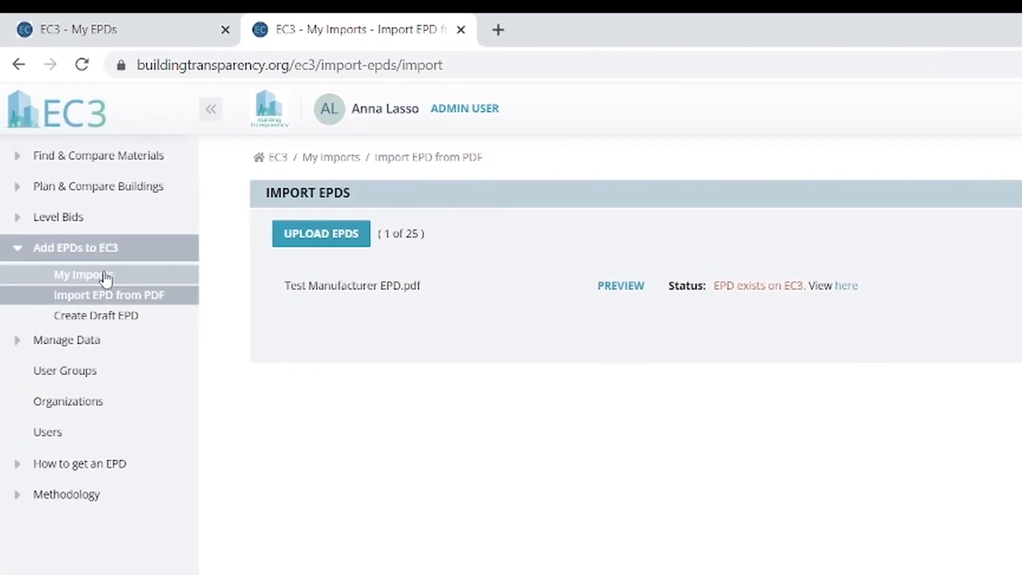
{"action": "left_click", "coordinate": [104, 276]}
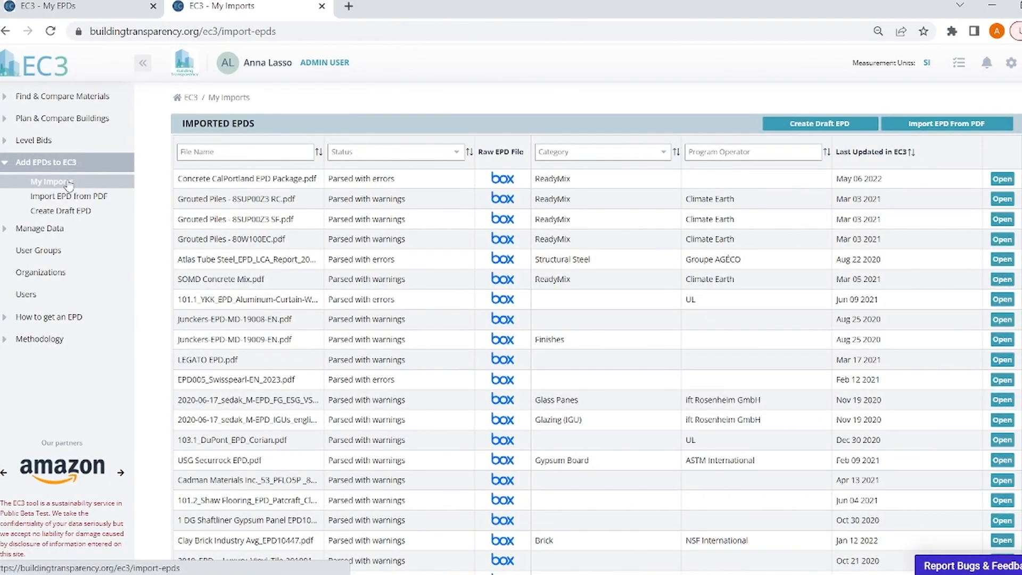
{"action": "left_click", "coordinate": [78, 215]}
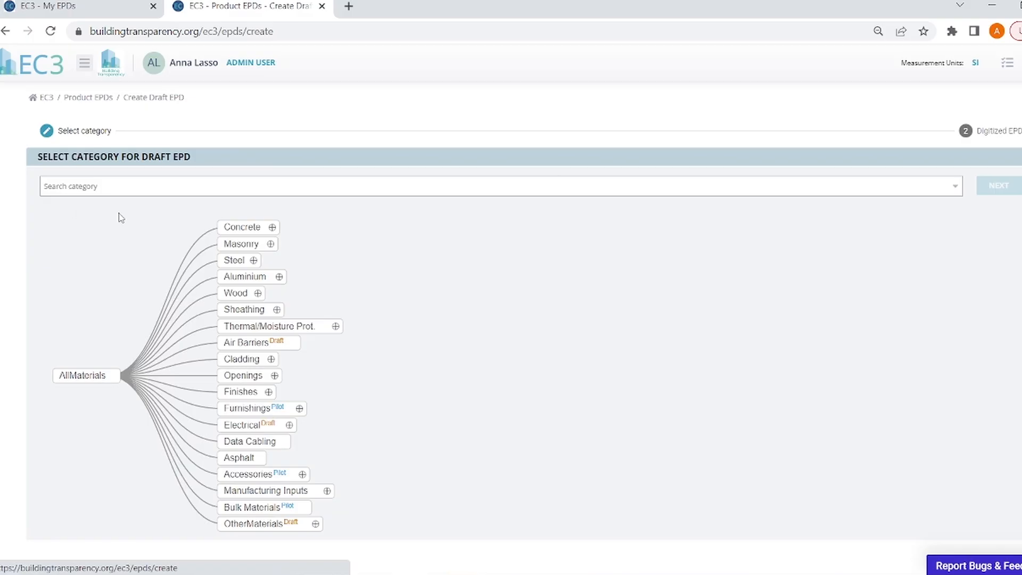
- Choose Steel / Rebar for the draft and review its prefilled form (7870 kg/m3, 420 MPa)
{"action": "left_click", "coordinate": [254, 260]}
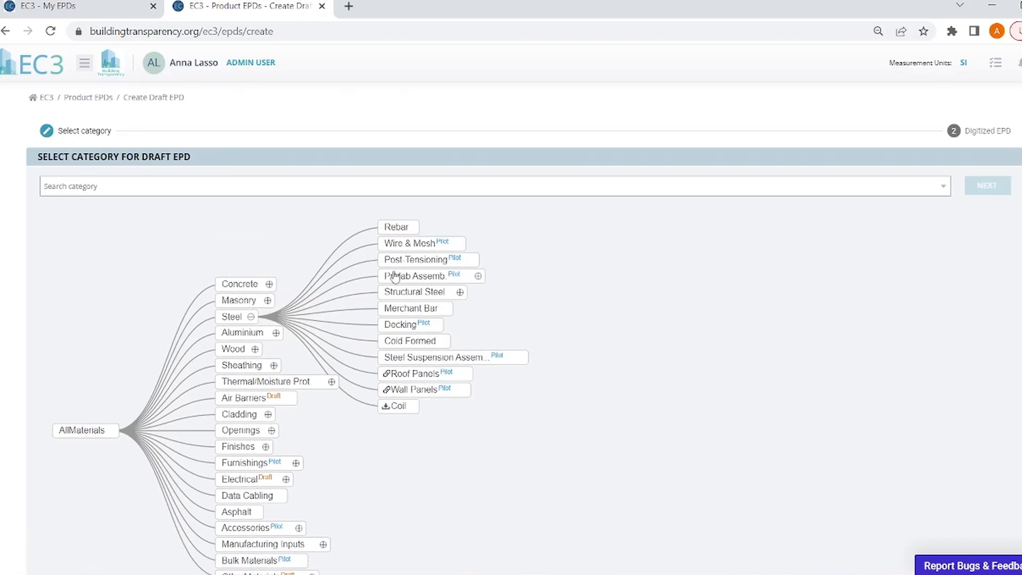
{"action": "double_click", "coordinate": [395, 228]}
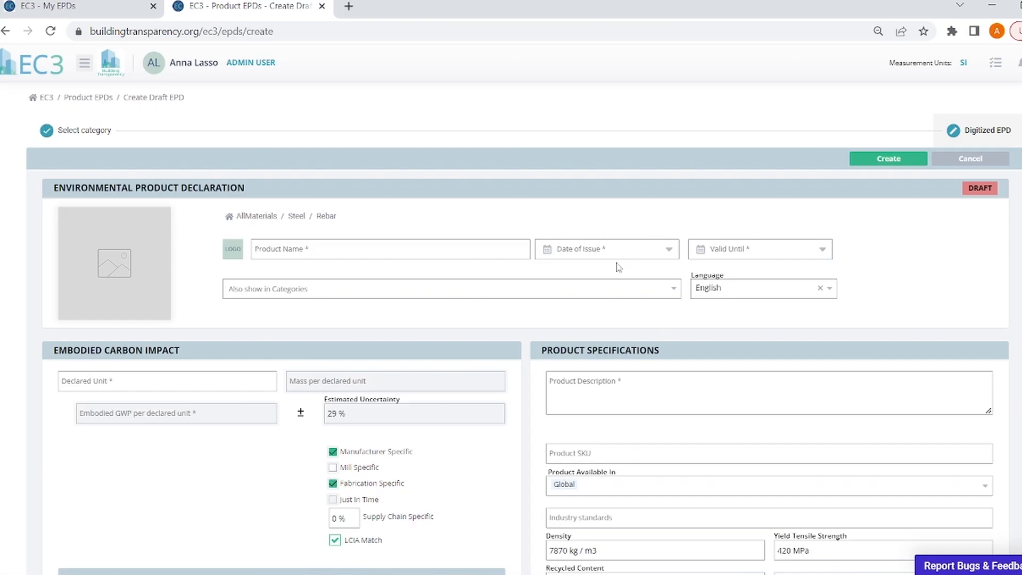
{"action": "scroll", "coordinate": [559, 273], "scroll_direction": "down", "scroll_amount": 1}
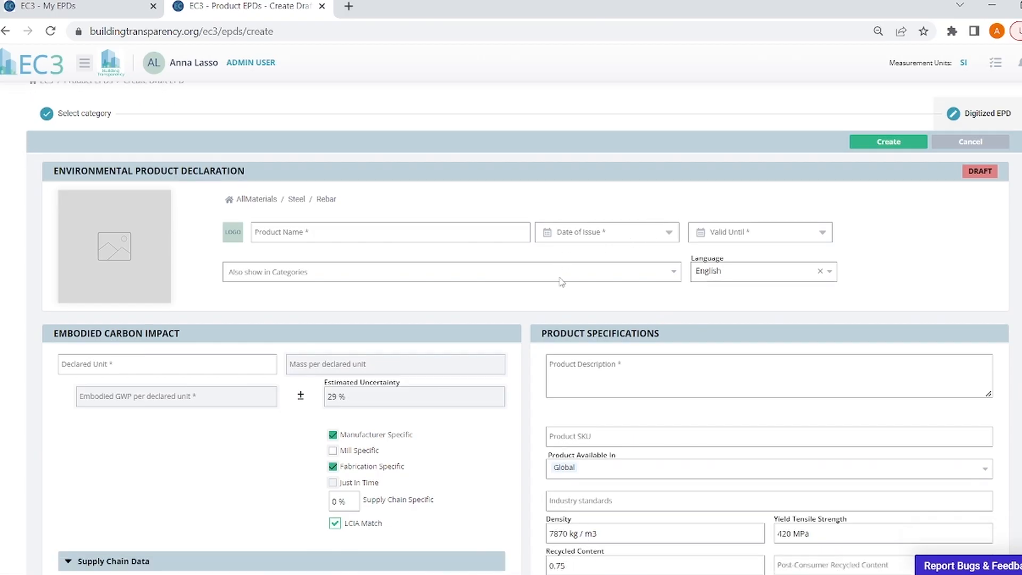
{"action": "scroll", "coordinate": [565, 274], "scroll_direction": "down", "scroll_amount": 1}
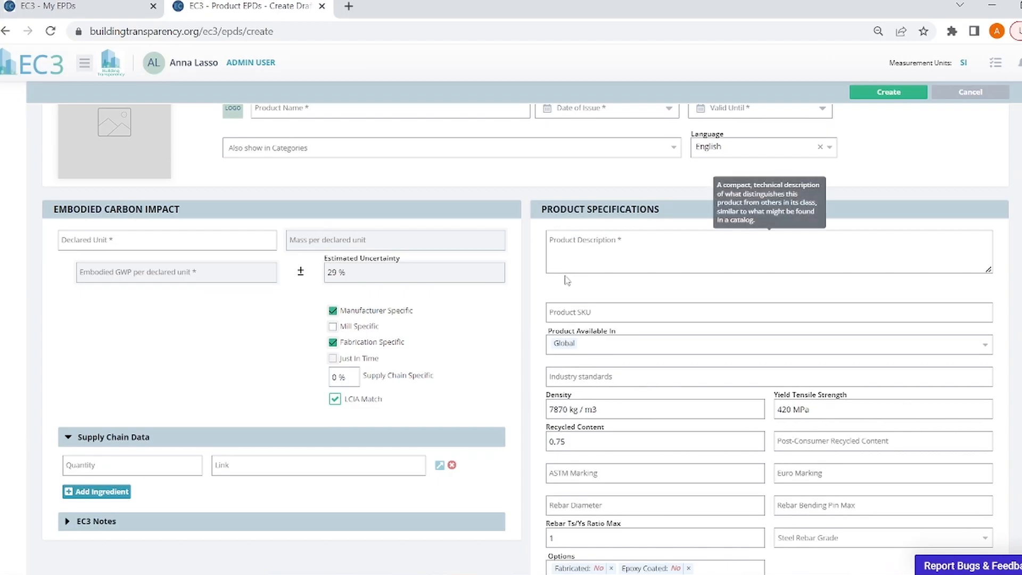
{"action": "scroll", "coordinate": [566, 280], "scroll_direction": "down", "scroll_amount": 4}
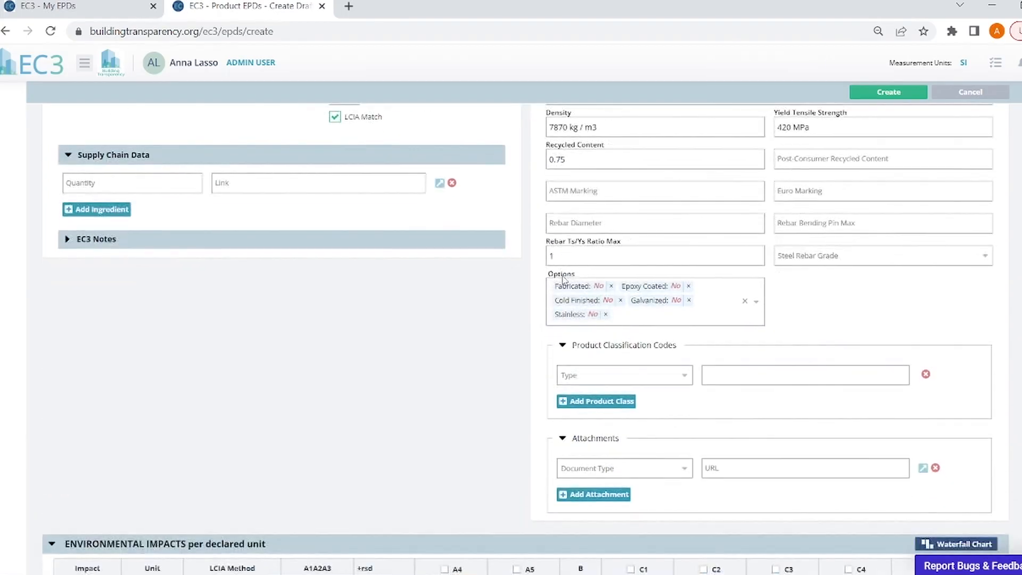
{"action": "scroll", "coordinate": [562, 279], "scroll_direction": "up", "scroll_amount": 7}
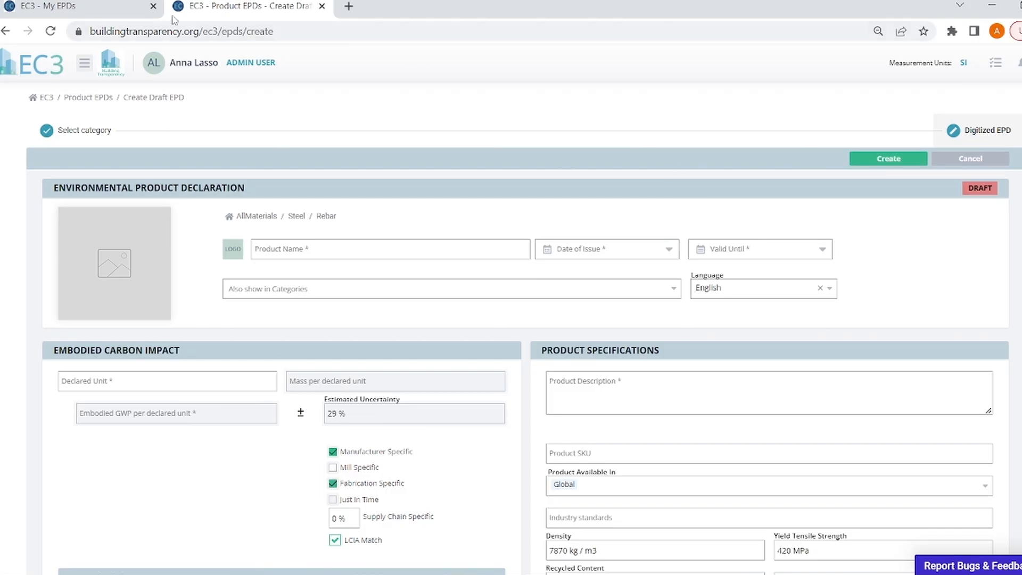
- Discard the unsaved Rebar draft, review the 29 draft EPDs, then open the PCR list
{"action": "left_click", "coordinate": [40, 64]}
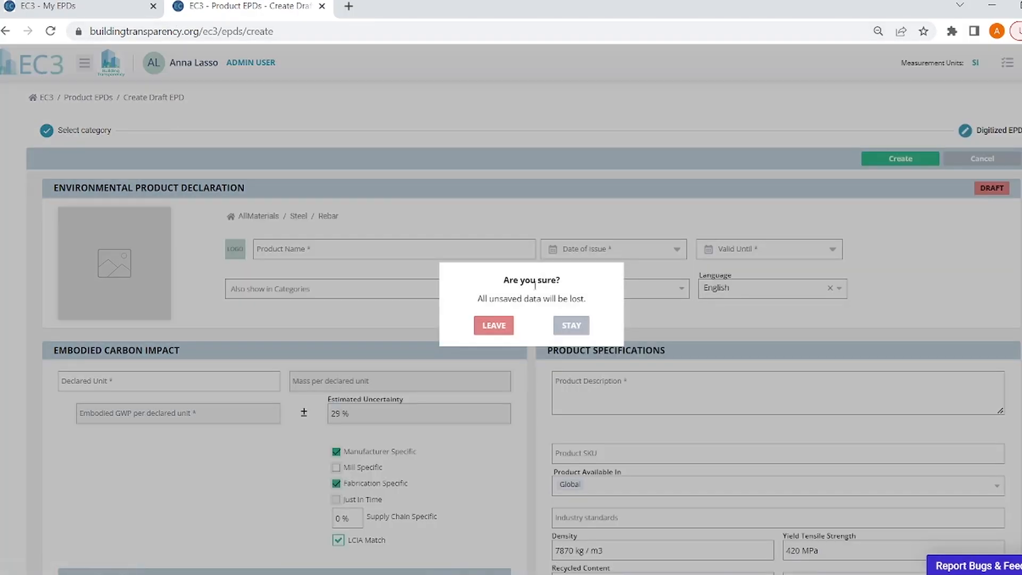
{"action": "left_click", "coordinate": [494, 326]}
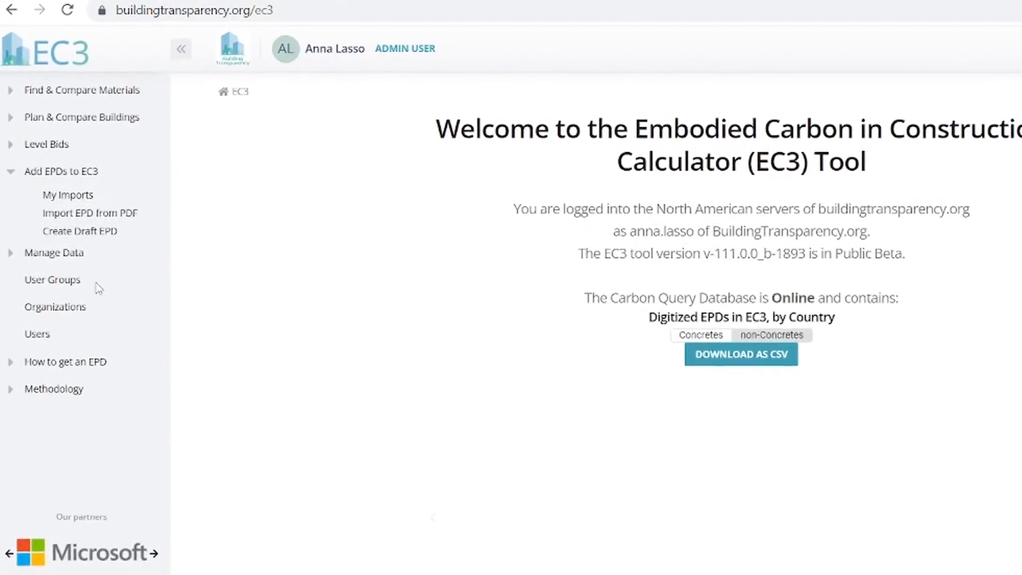
{"action": "left_click", "coordinate": [64, 266]}
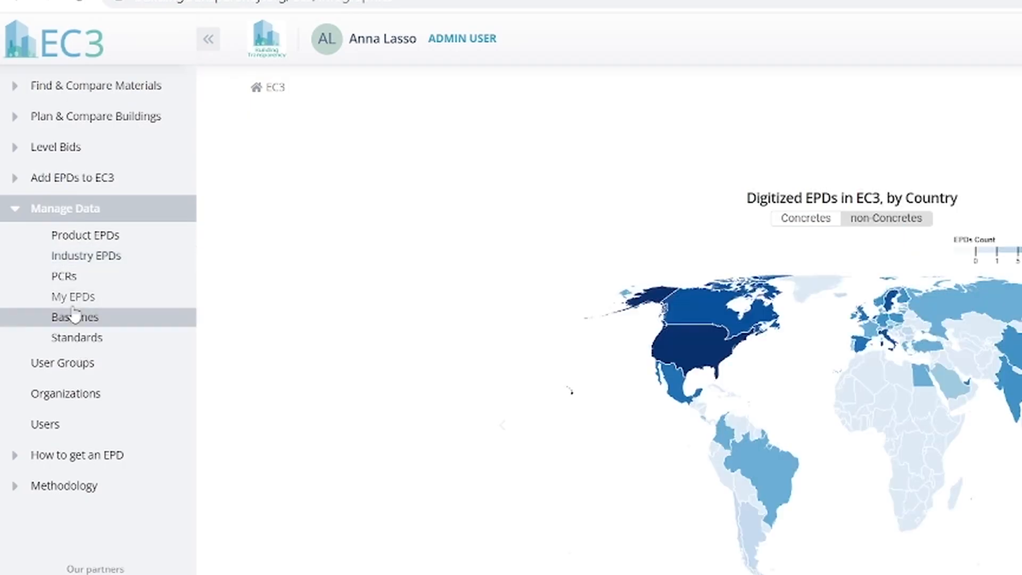
{"action": "left_click", "coordinate": [72, 298]}
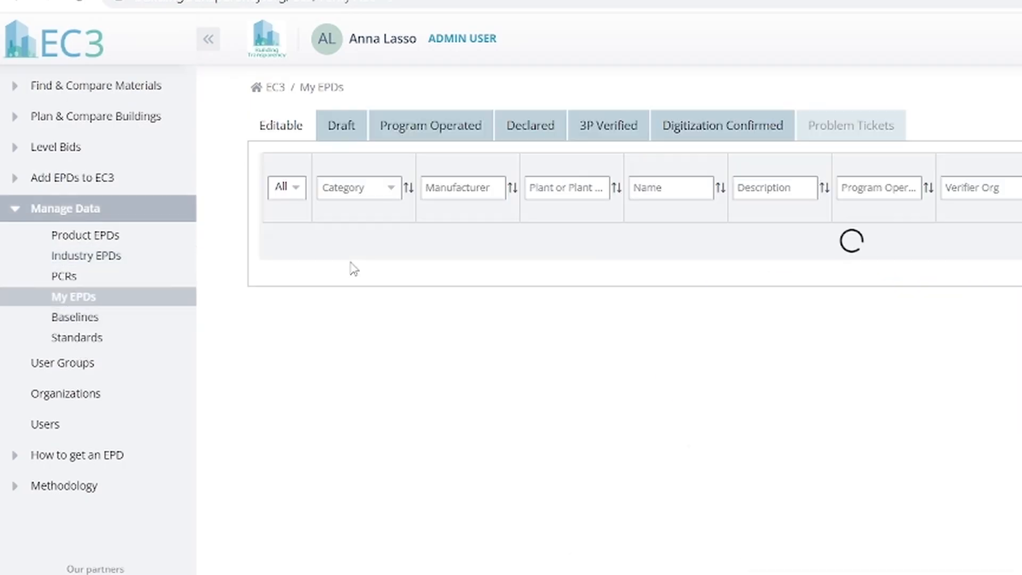
{"action": "left_click", "coordinate": [341, 130]}
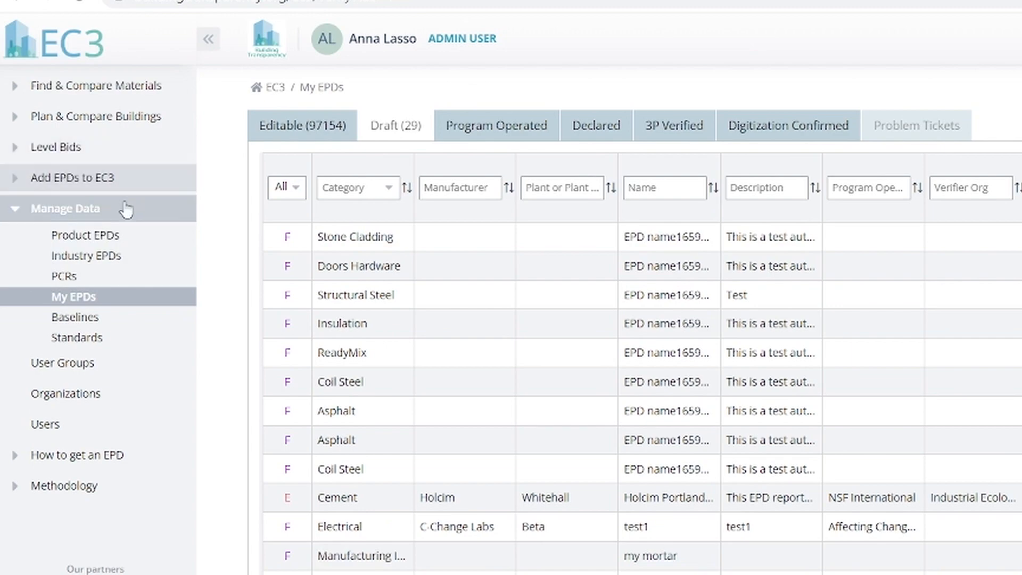
{"action": "left_click", "coordinate": [85, 276]}
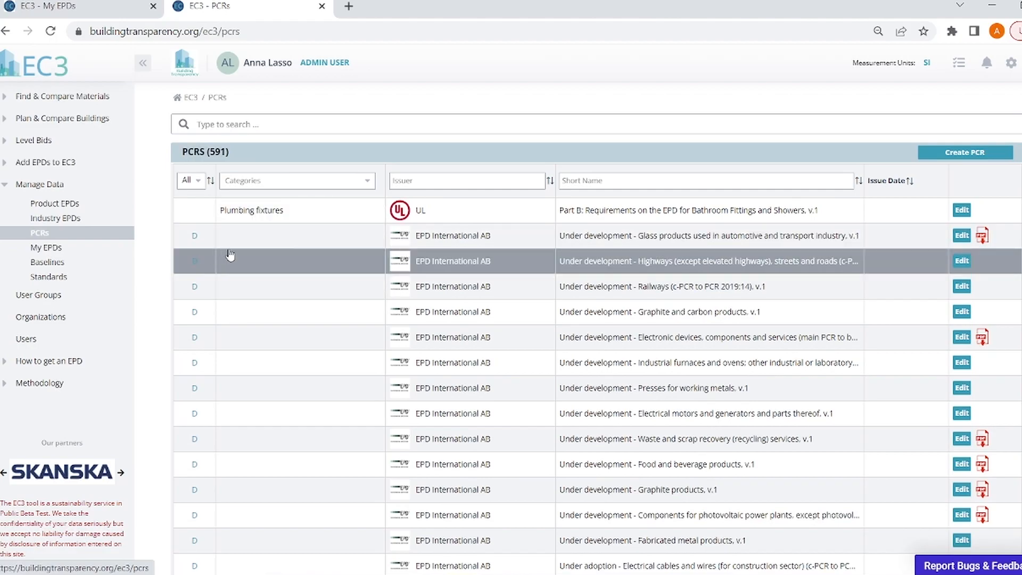
- Filter PCRs by issuer 'ul' and open the UL Part B: Aluminum Construction Products PCR
{"action": "left_click", "coordinate": [448, 182]}
{"action": "type", "text": "ul"}
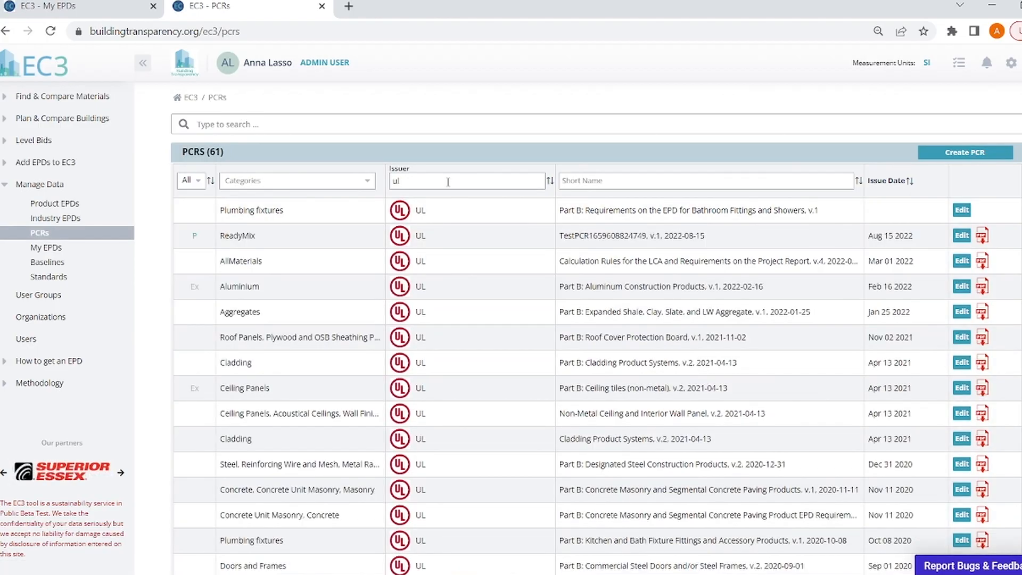
{"action": "scroll", "coordinate": [446, 186], "scroll_direction": "down", "scroll_amount": 3}
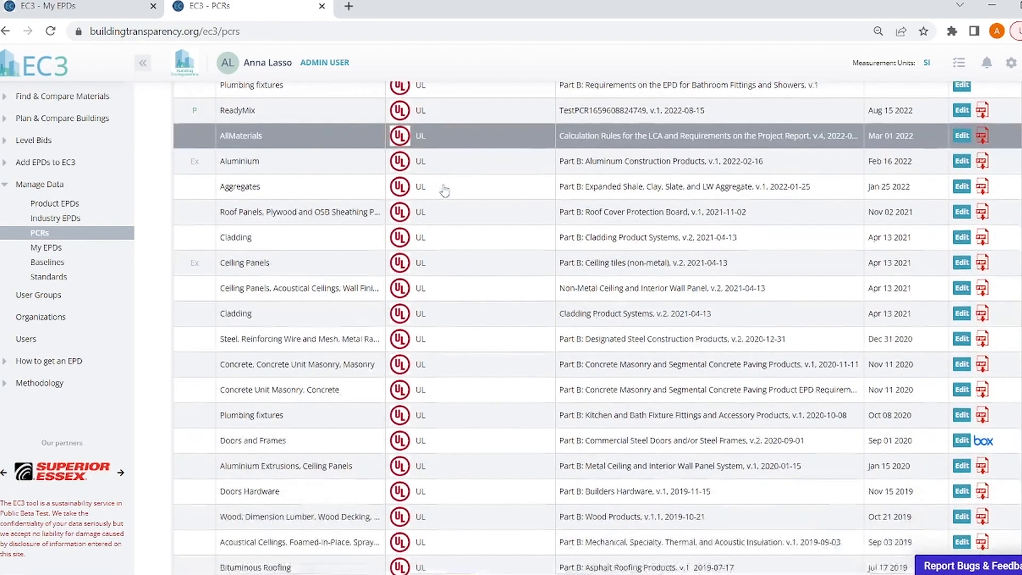
{"action": "scroll", "coordinate": [445, 190], "scroll_direction": "up", "scroll_amount": 3}
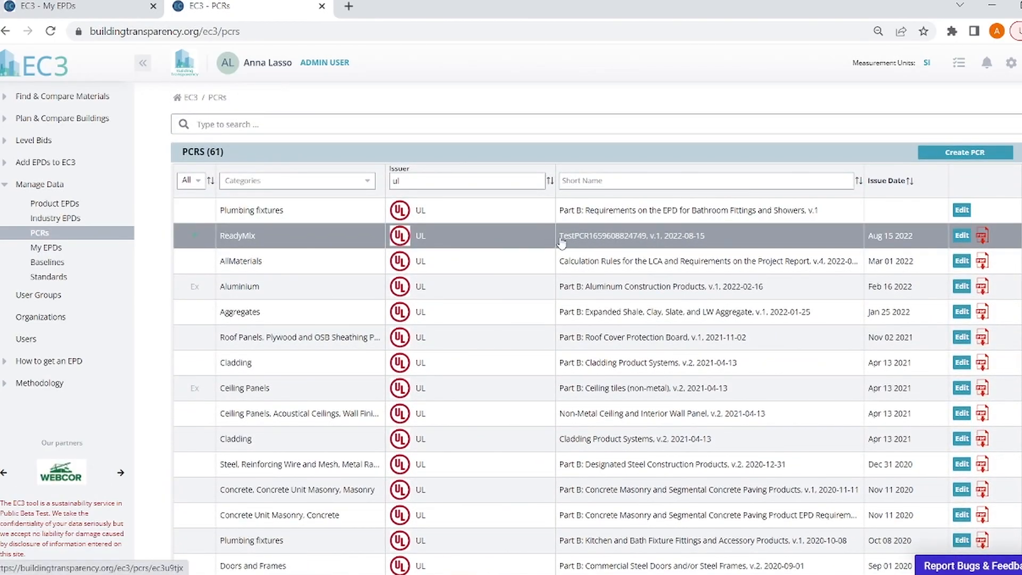
{"action": "left_click", "coordinate": [612, 271]}
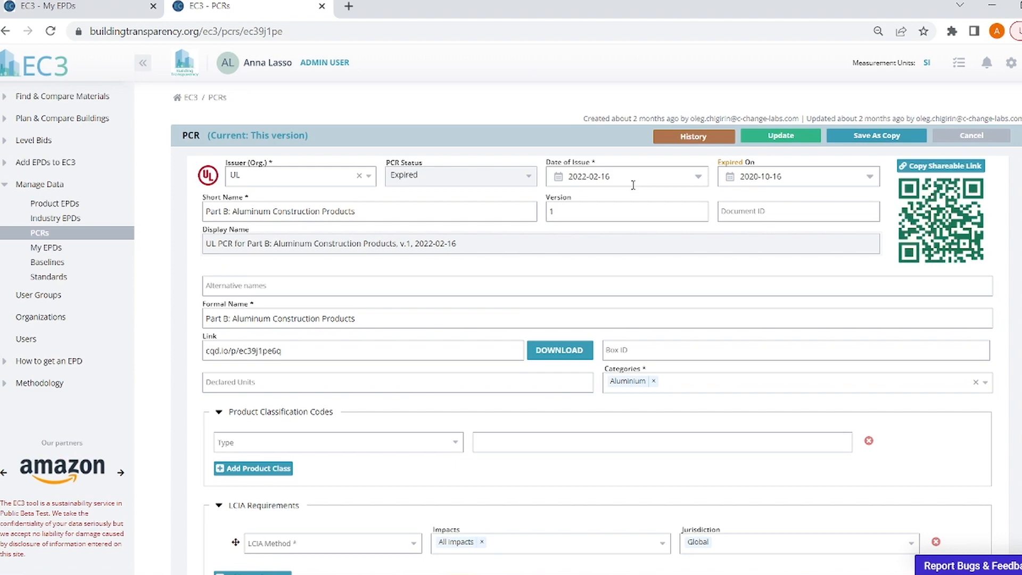
{"action": "scroll", "coordinate": [692, 208], "scroll_direction": "down", "scroll_amount": 5}
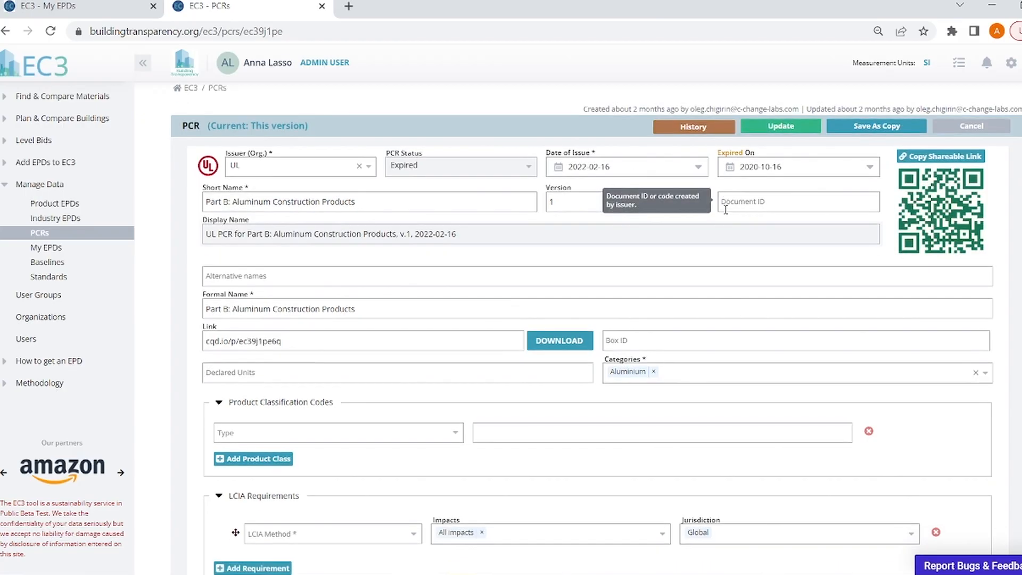
{"action": "scroll", "coordinate": [721, 213], "scroll_direction": "down", "scroll_amount": 3}
{"action": "scroll", "coordinate": [721, 213], "scroll_direction": "up", "scroll_amount": 8}
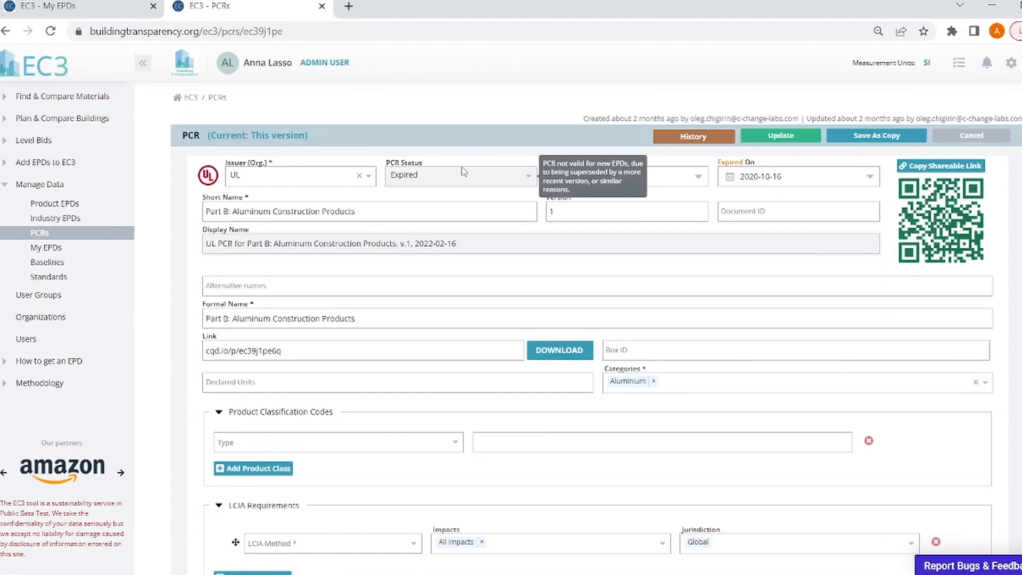